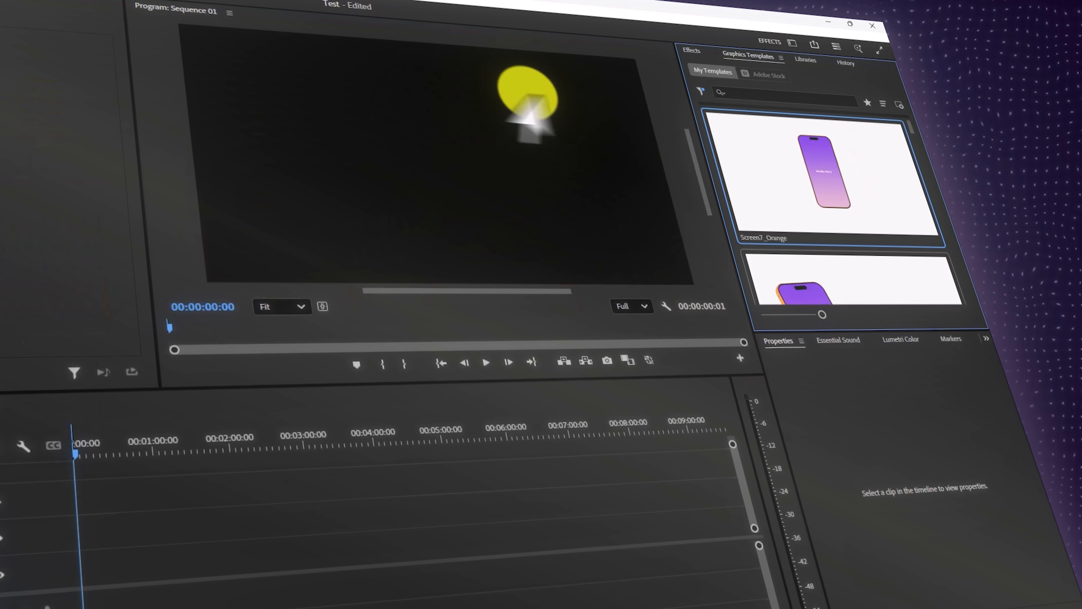
Add the Screen7_Orange template to V1 at the start of the sequence and scrub through its animation.
left_click_drag(825, 196, 257, 550)
left_click(258, 438)
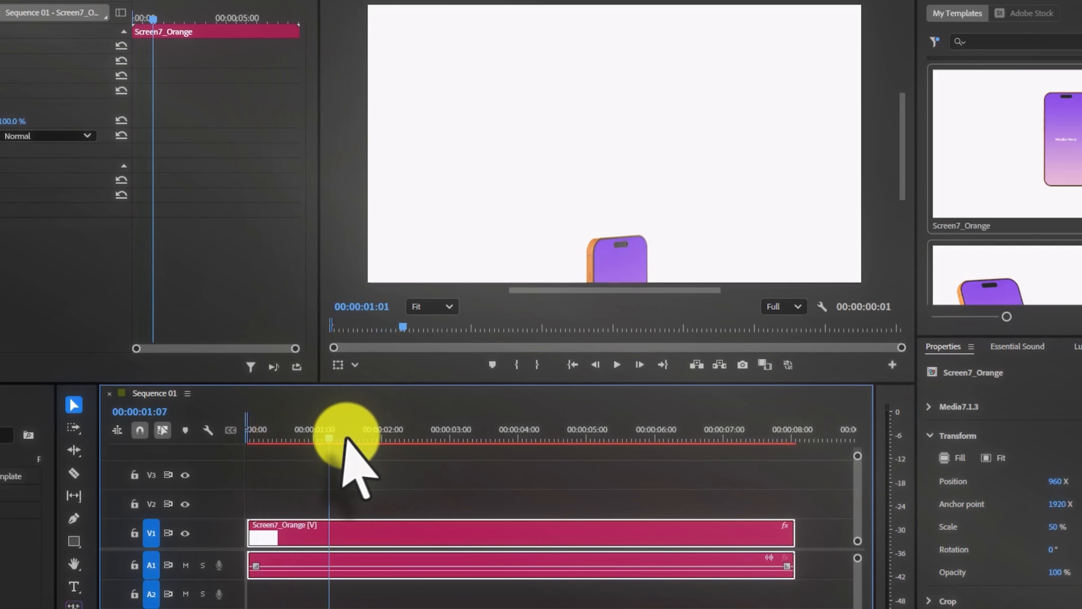
left_click_drag(343, 438, 459, 440)
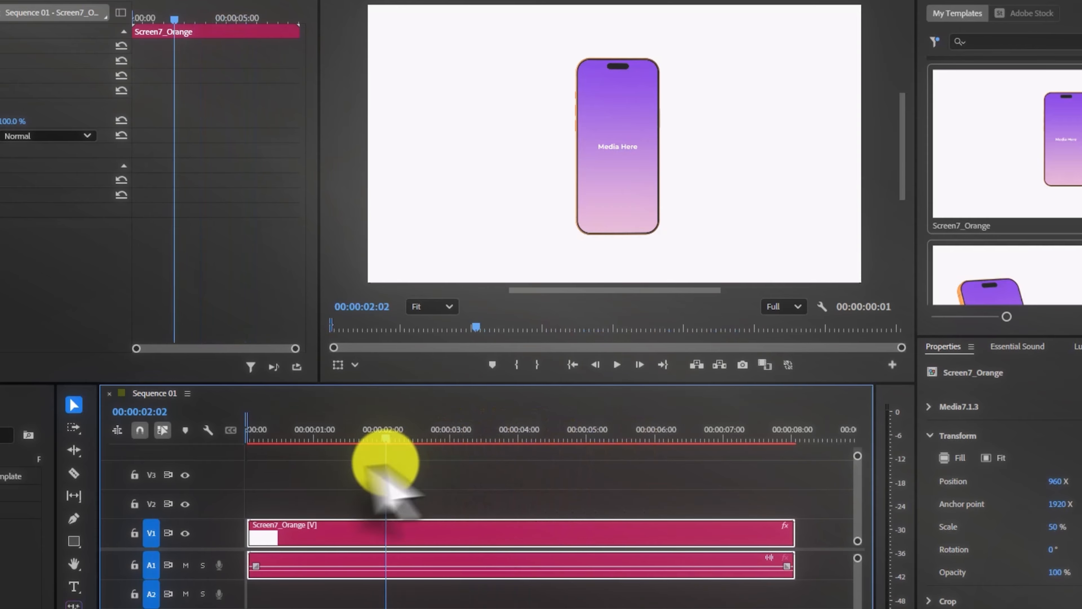
left_click_drag(386, 465, 523, 484)
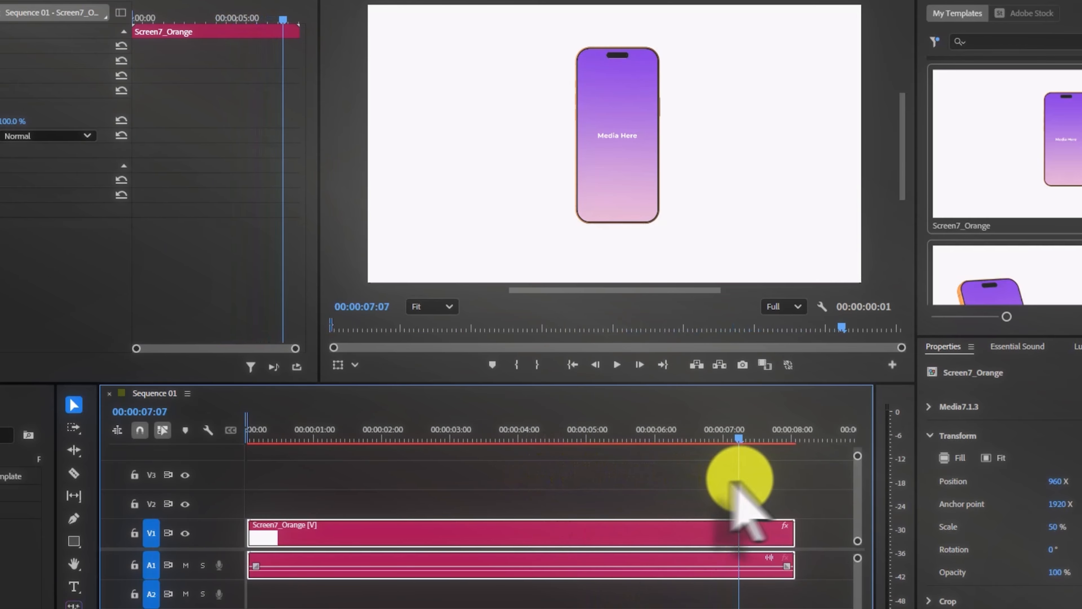
left_click_drag(735, 486, 278, 520)
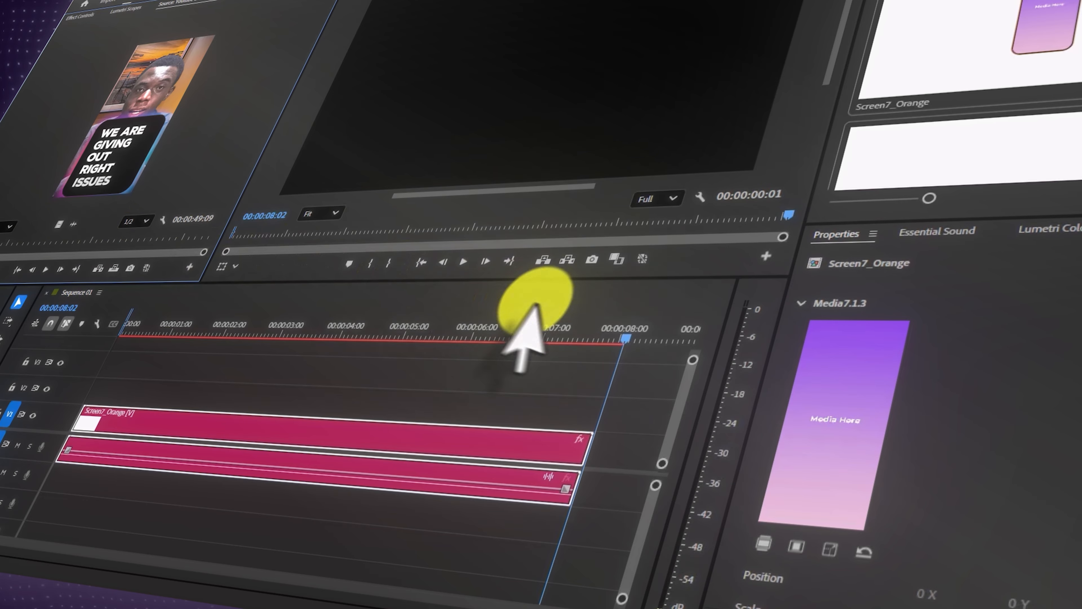
Replace the Media7.1.3 placeholder of Screen7_Orange with Youtube Shorts.mp4 and play the sequence.
left_click_drag(536, 304, 892, 437)
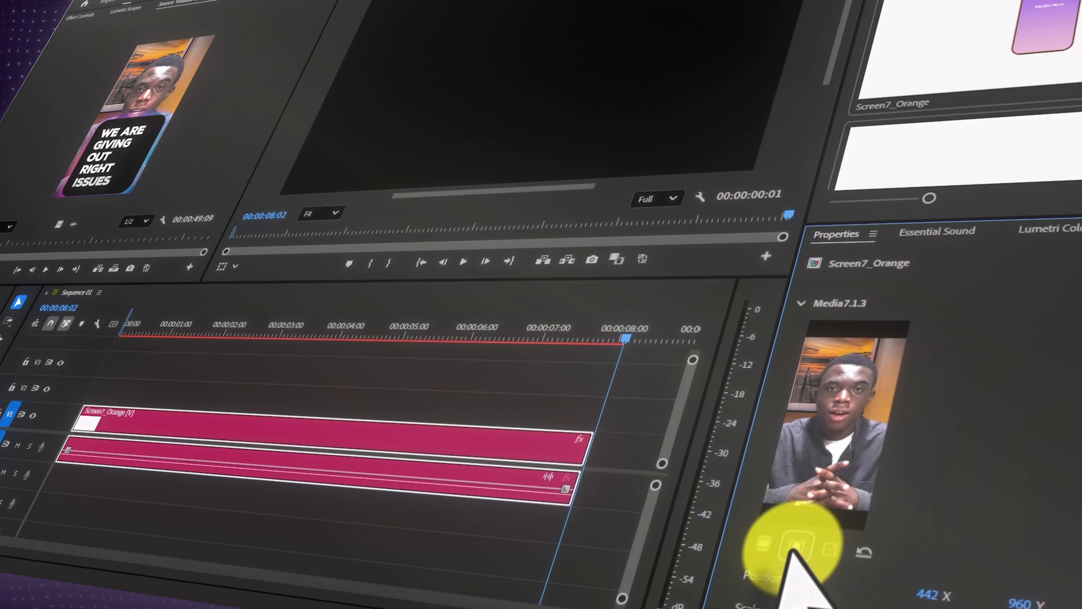
left_click(801, 304)
key("space")
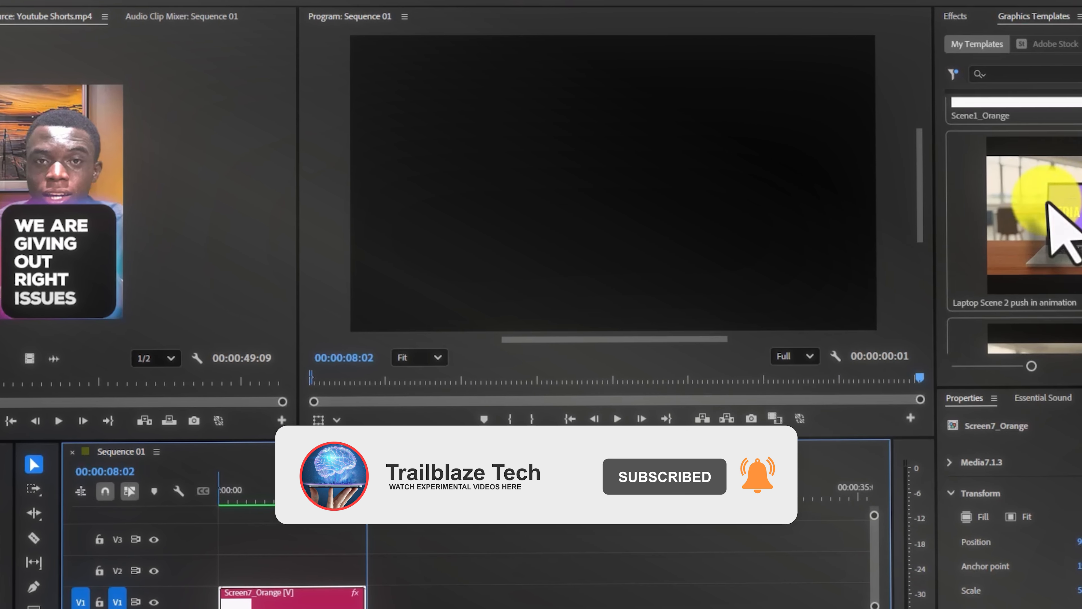
Place the Laptop Scene 2 push in animation template on V1 directly after Screen7_Orange and replace its media with Editing session.mp4.
left_click(1049, 201)
left_click_drag(989, 185, 279, 594)
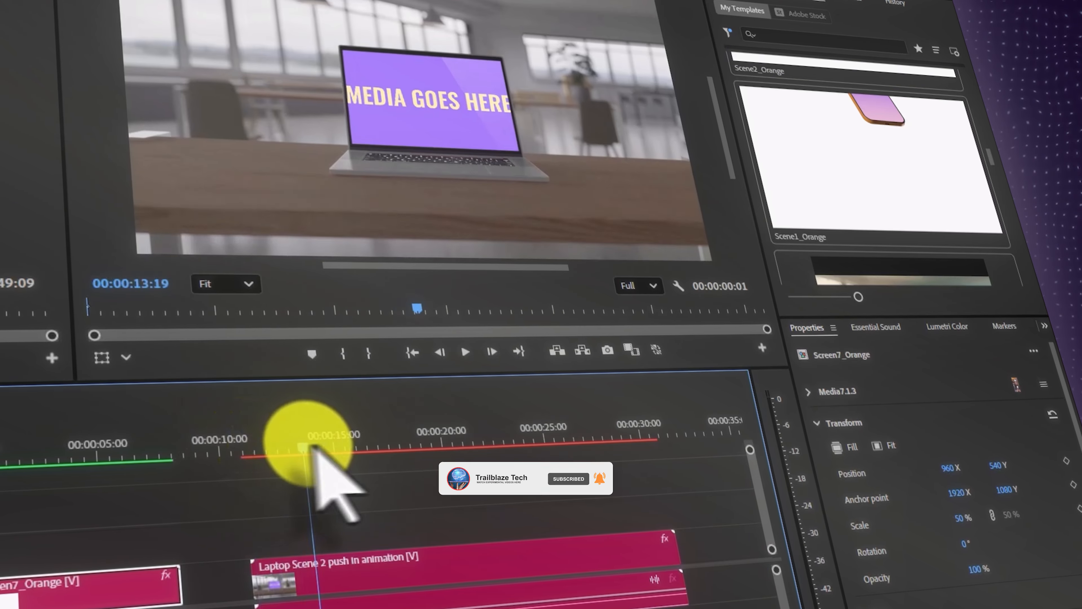
left_click_drag(312, 446, 335, 445)
left_click(341, 576)
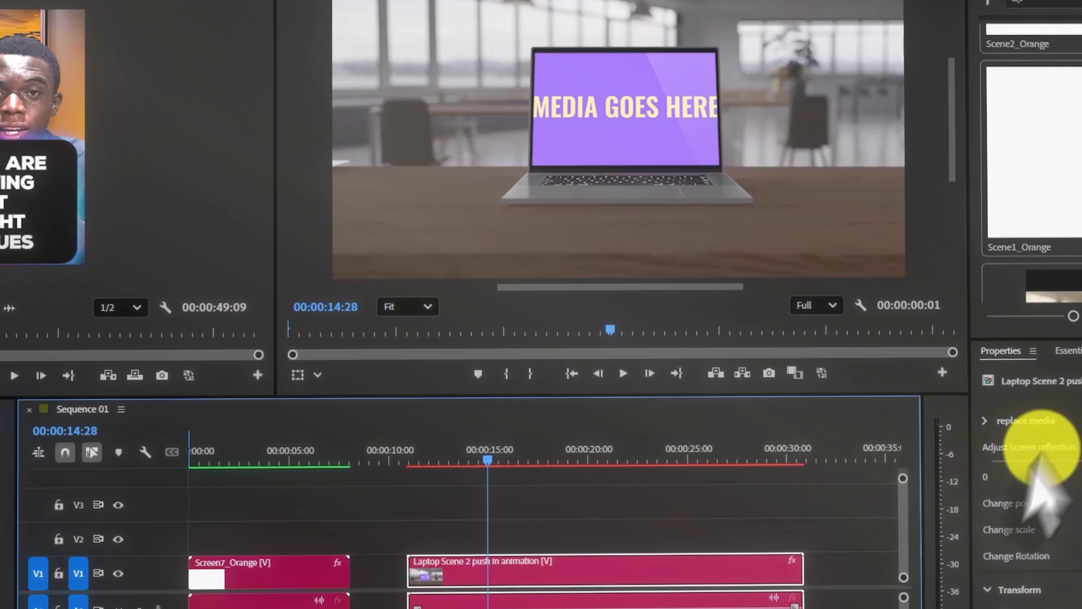
left_click_drag(495, 459, 466, 460)
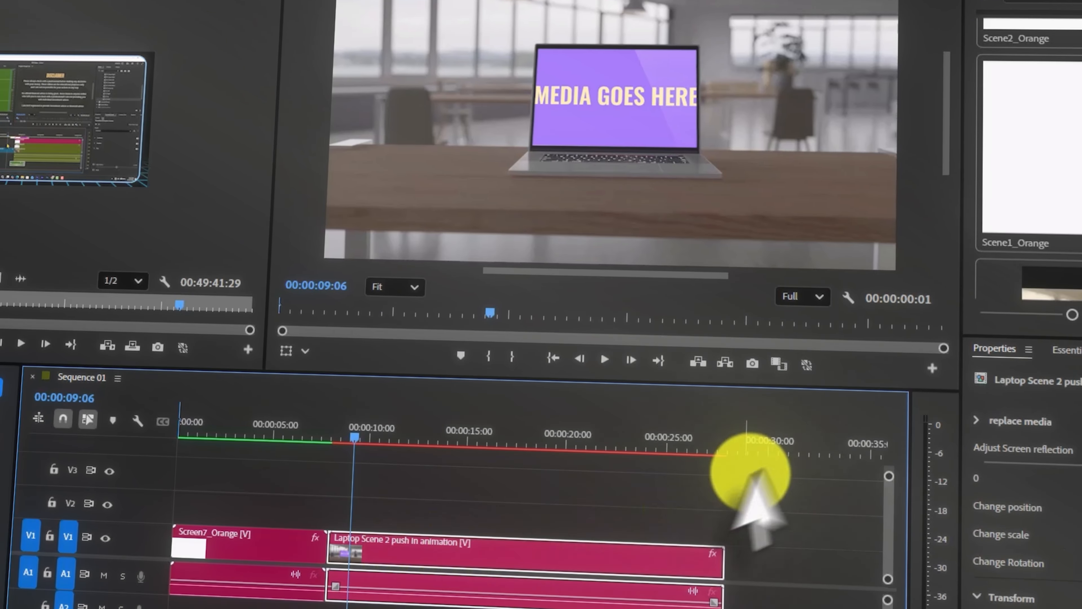
left_click(977, 420)
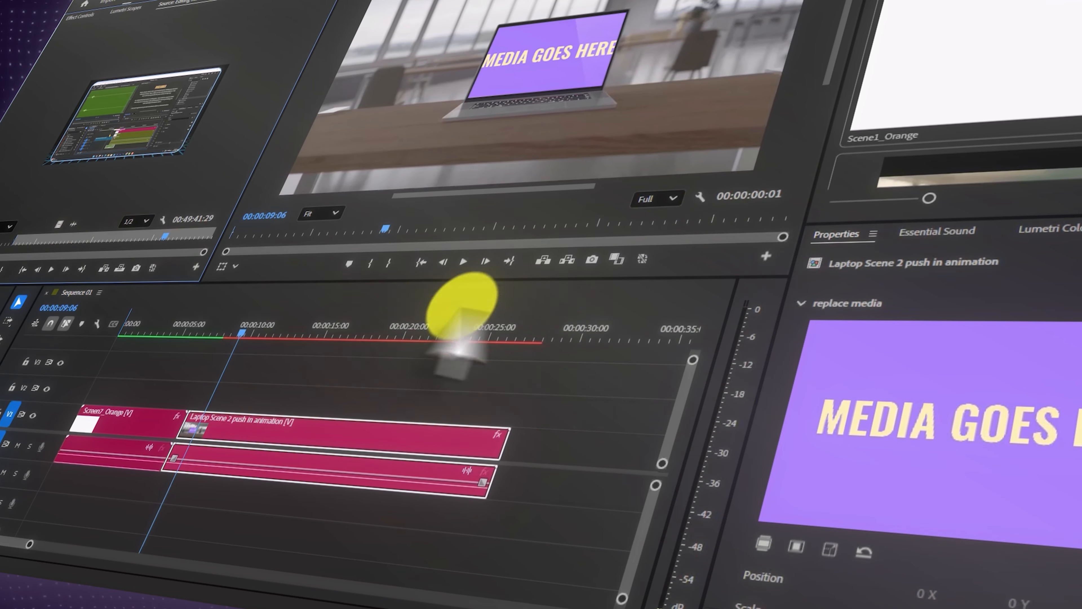
left_click_drag(462, 307, 921, 456)
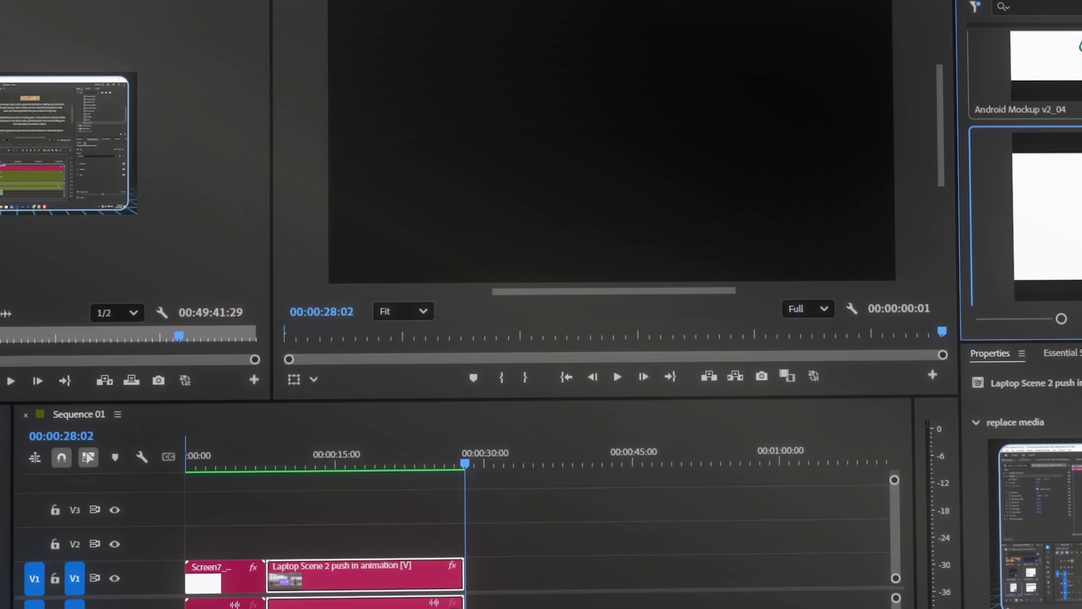
Add the Android Mockup v2_03 template directly after the laptop clip and fill its placeholder with the phone screen recording.
left_click_drag(833, 266, 375, 603)
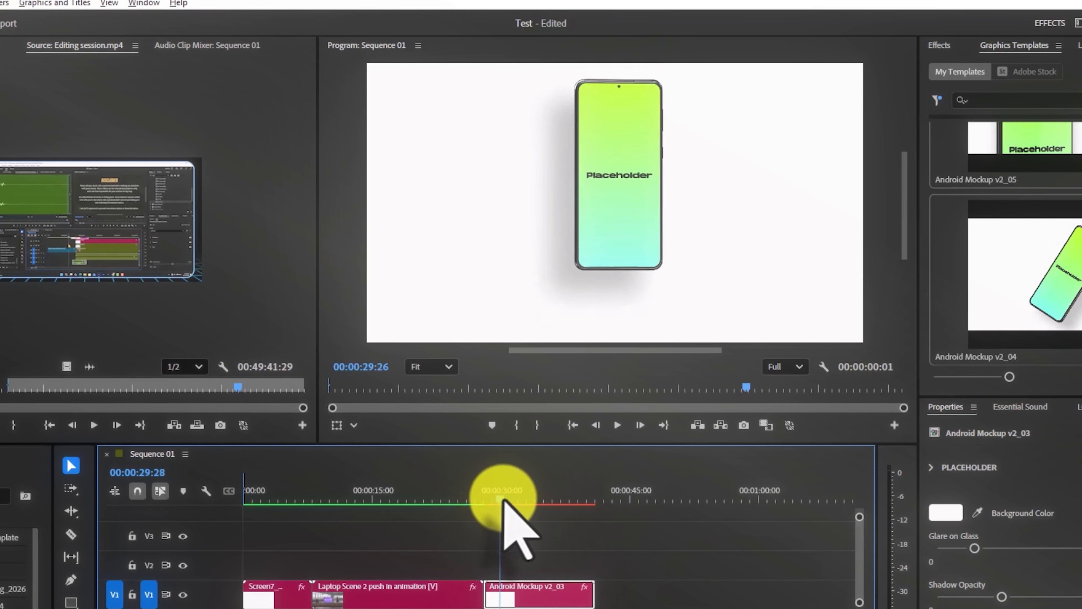
left_click_drag(502, 500, 572, 498)
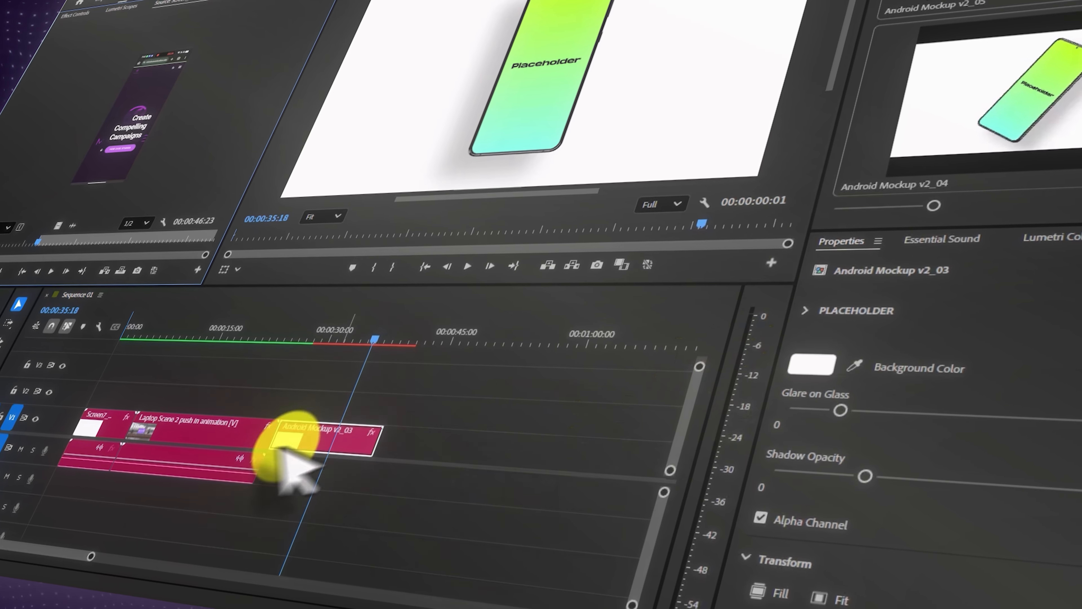
left_click(835, 347)
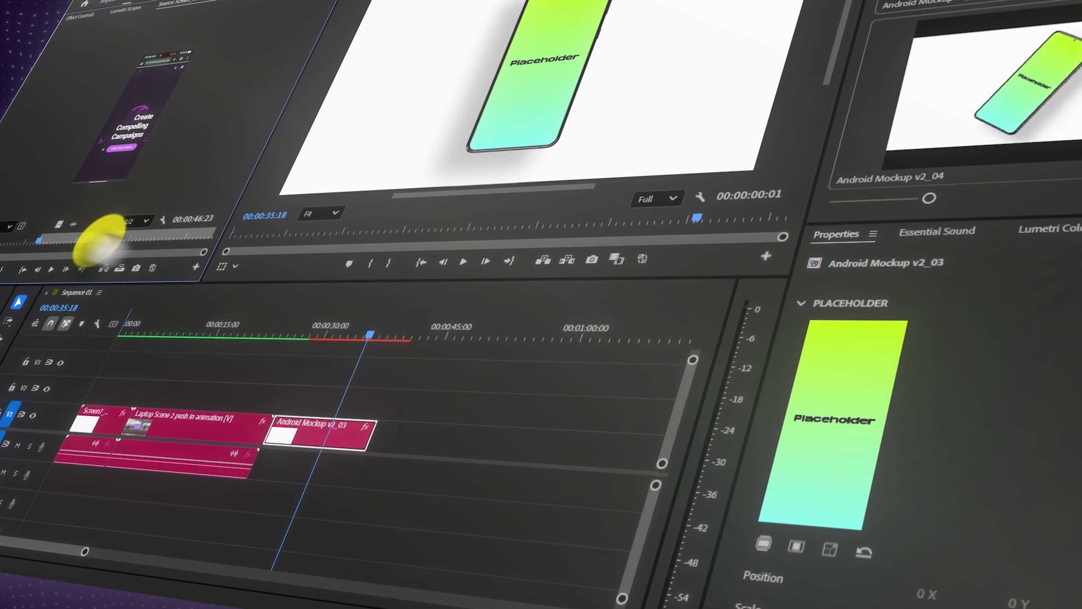
left_click_drag(100, 239, 865, 443)
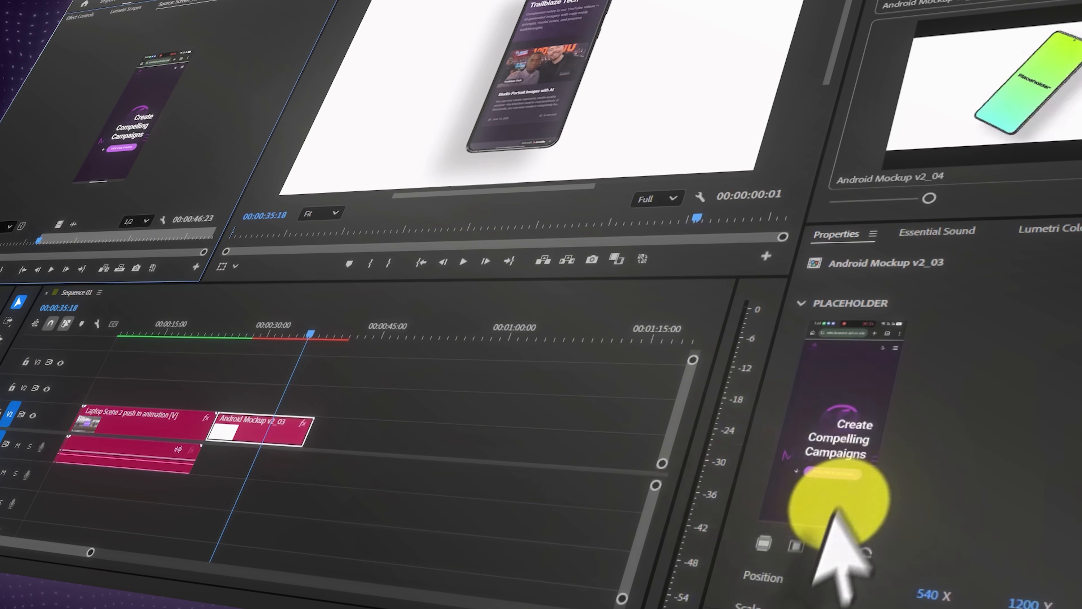
left_click(767, 548)
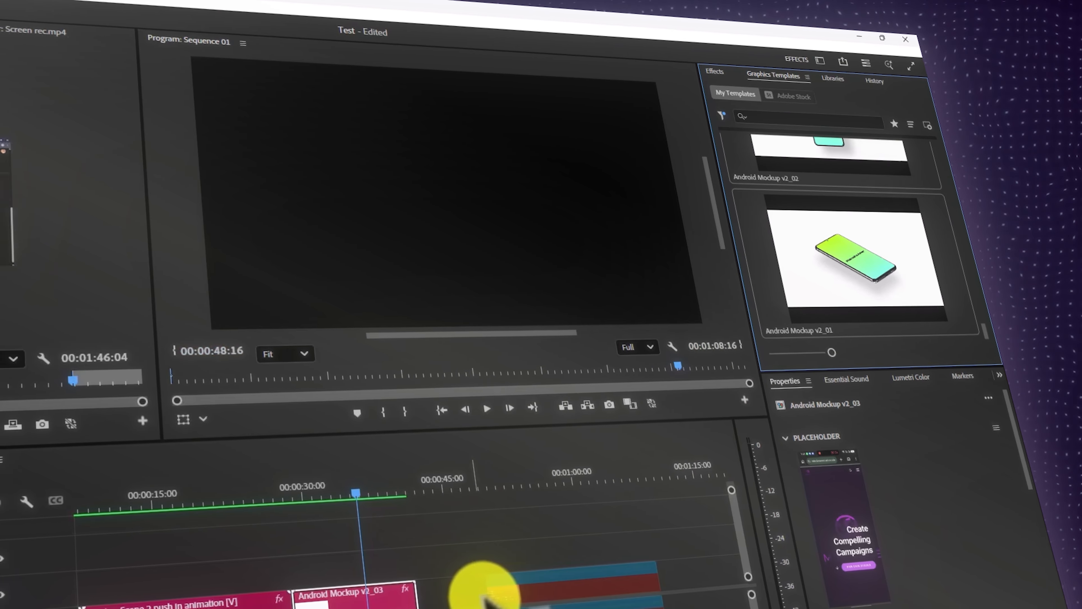
Place the Laptop scene 1 180 degrees animation template after the Android mockup and replace its media with Screen rec.mp4.
left_click_drag(483, 587, 580, 568)
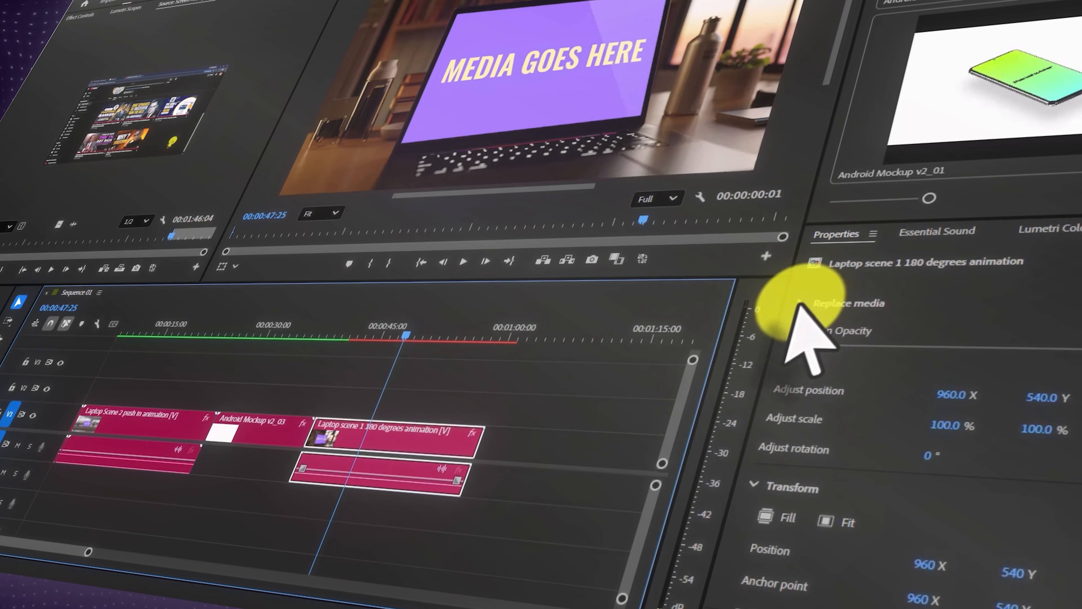
left_click(799, 303)
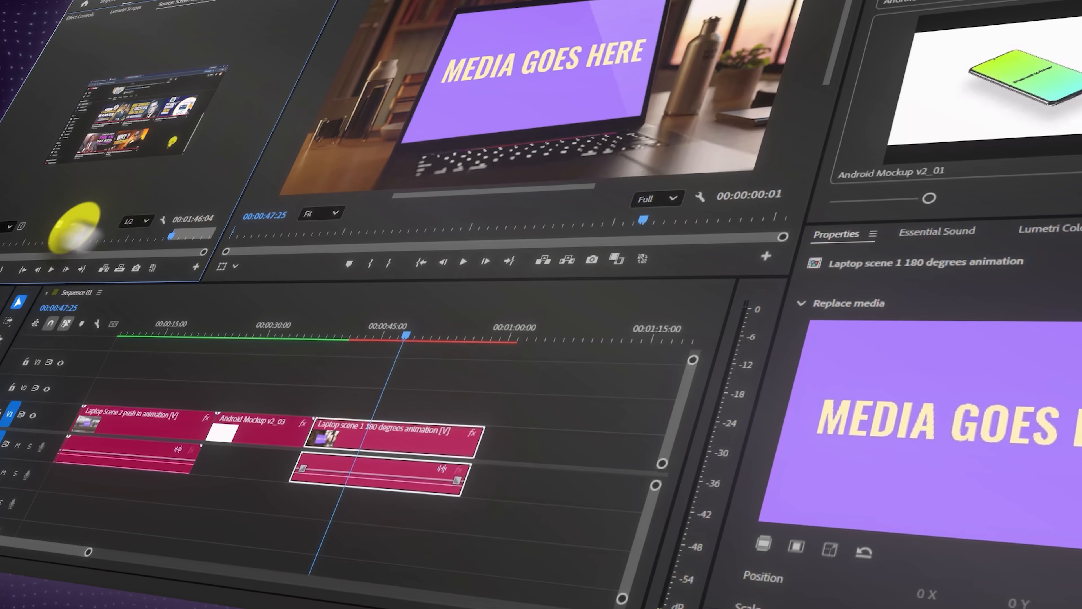
left_click_drag(75, 226, 798, 431)
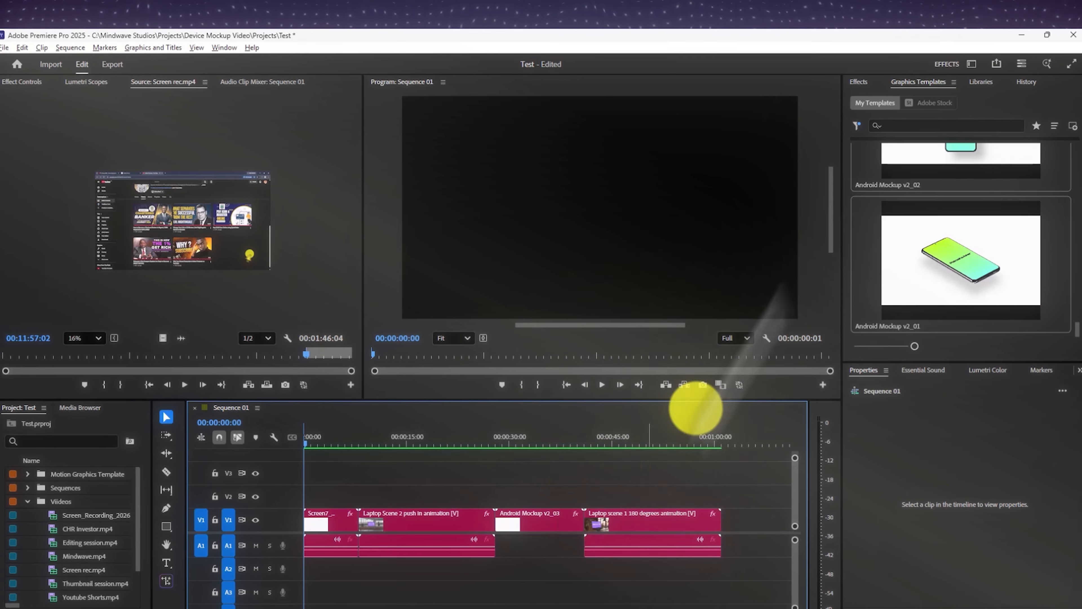
Preview the assembled mockup sequence full screen from 00:00:00:00.
left_click(1071, 65)
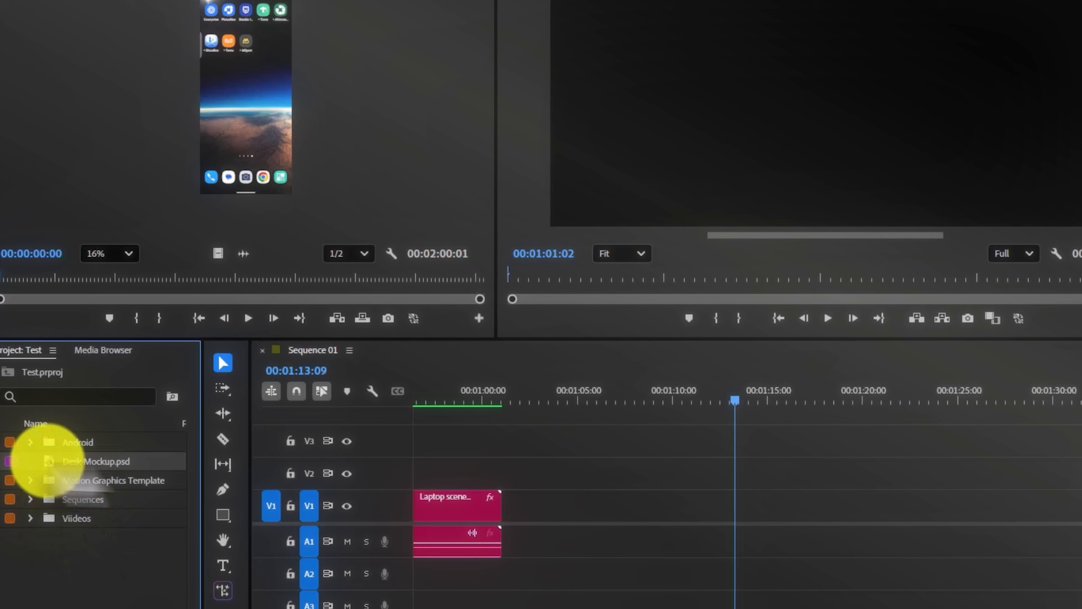
Place Desk Mockup.psd on V1 at 00:01:10:00, extend it to about 00:01:22:00, and stack the Android sequence above it on V2.
left_click_drag(46, 460, 682, 520)
left_click_drag(769, 508, 908, 539)
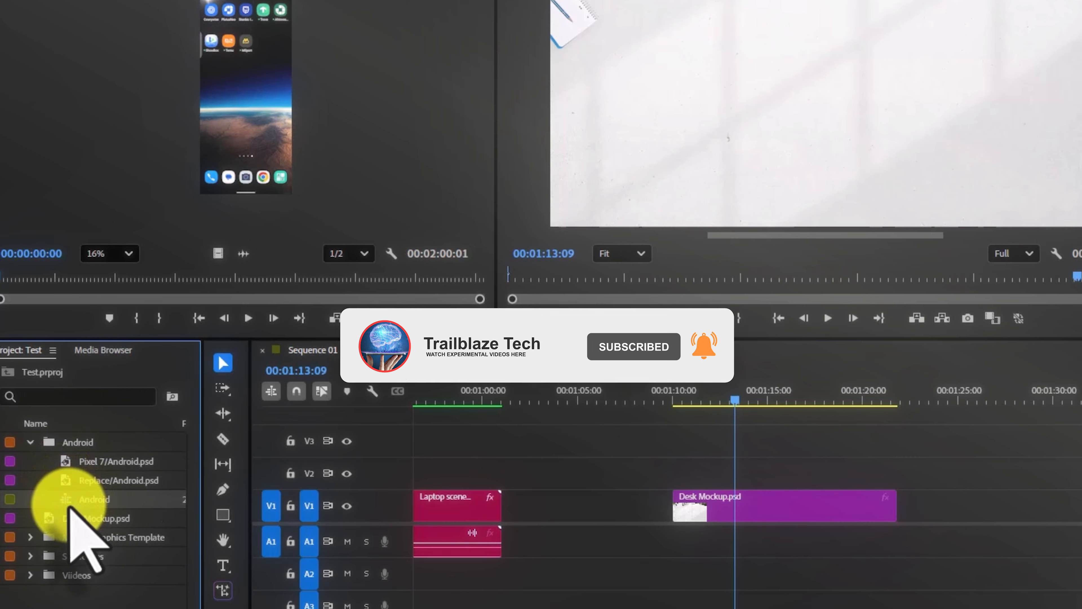
left_click_drag(56, 499, 681, 477)
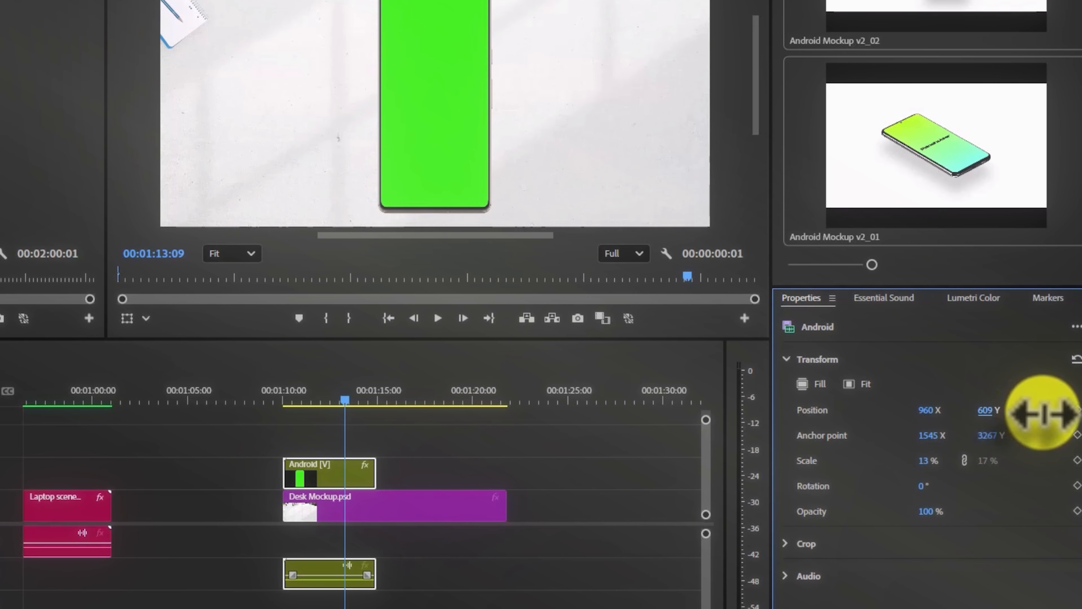
Open the nested Android sequence and move both PSD layers up one track, extending them to about 00;02;38;06.
double_click(333, 476)
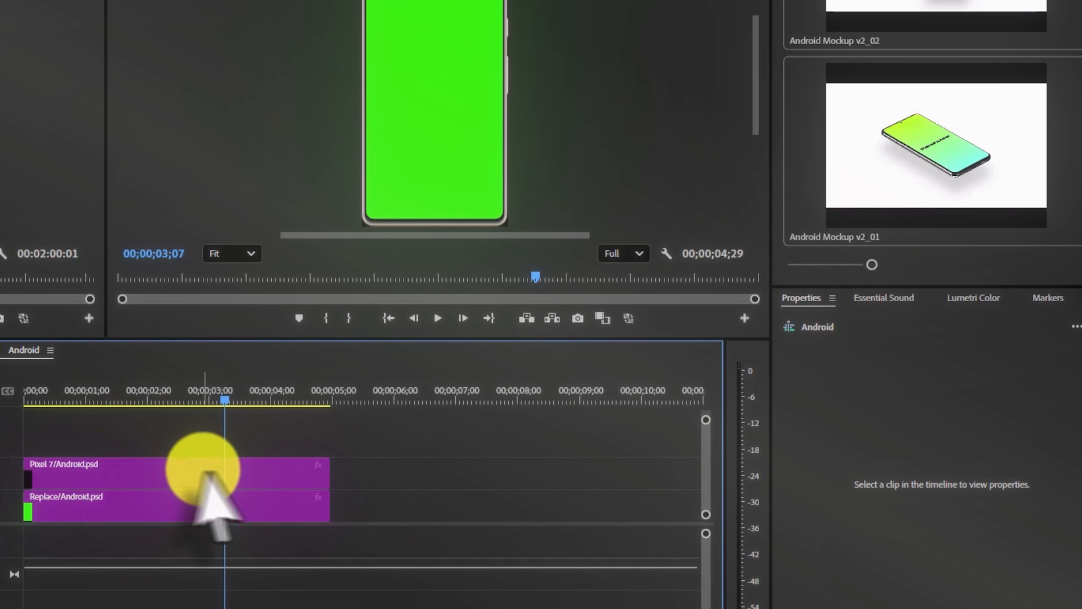
left_click_drag(286, 444, 633, 496)
key("minus")
key("minus")
key("minus")
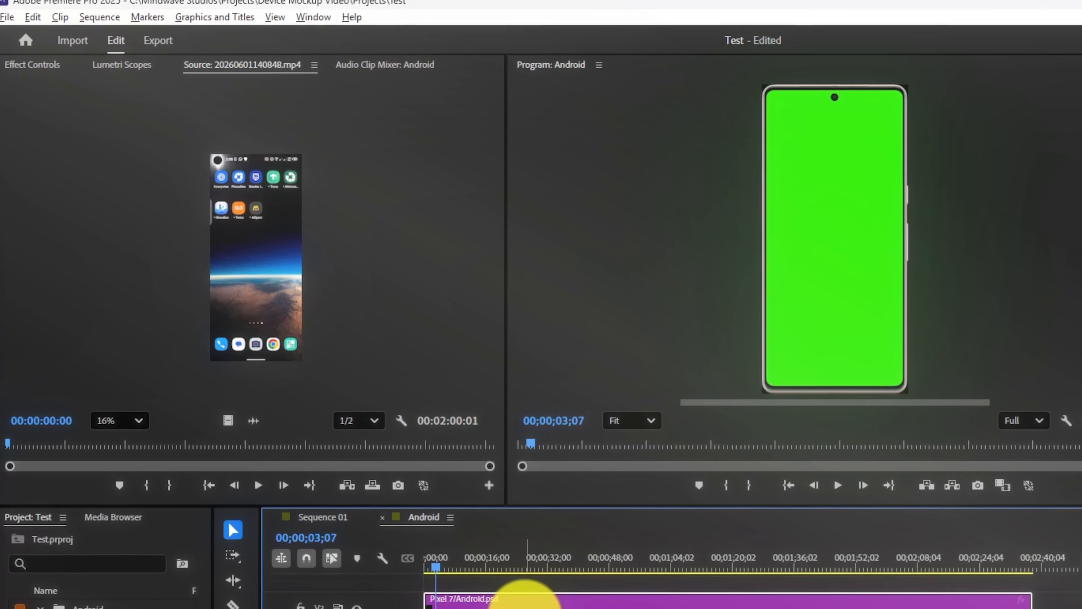
Place only the video of 20260601140848.mp4 on V1 beneath the two PSD layers, starting at 00;00;00;00.
left_click_drag(436, 566, 417, 561)
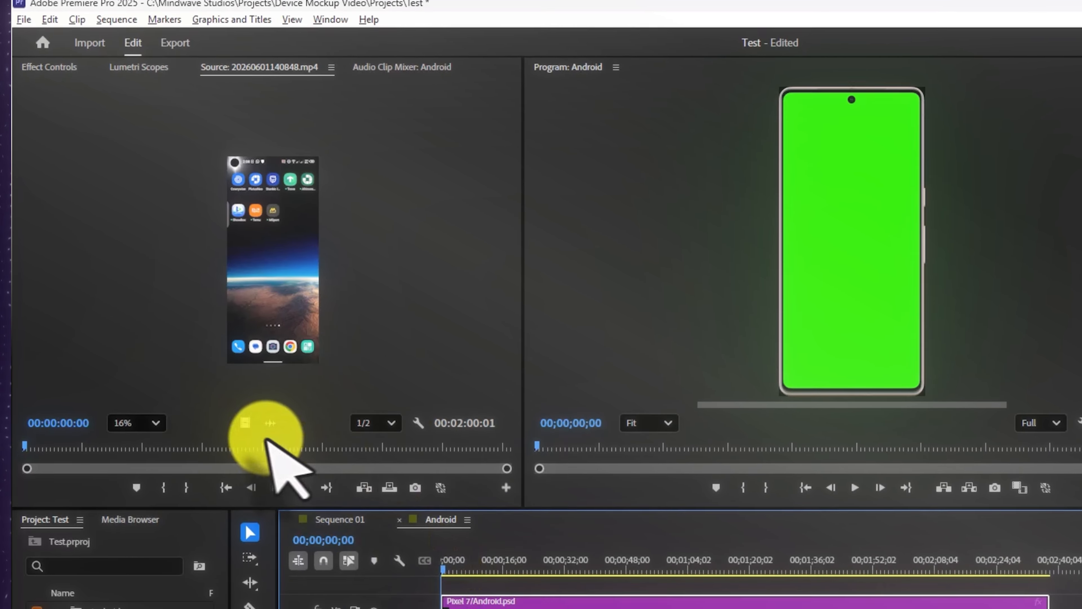
left_click_drag(229, 421, 353, 529)
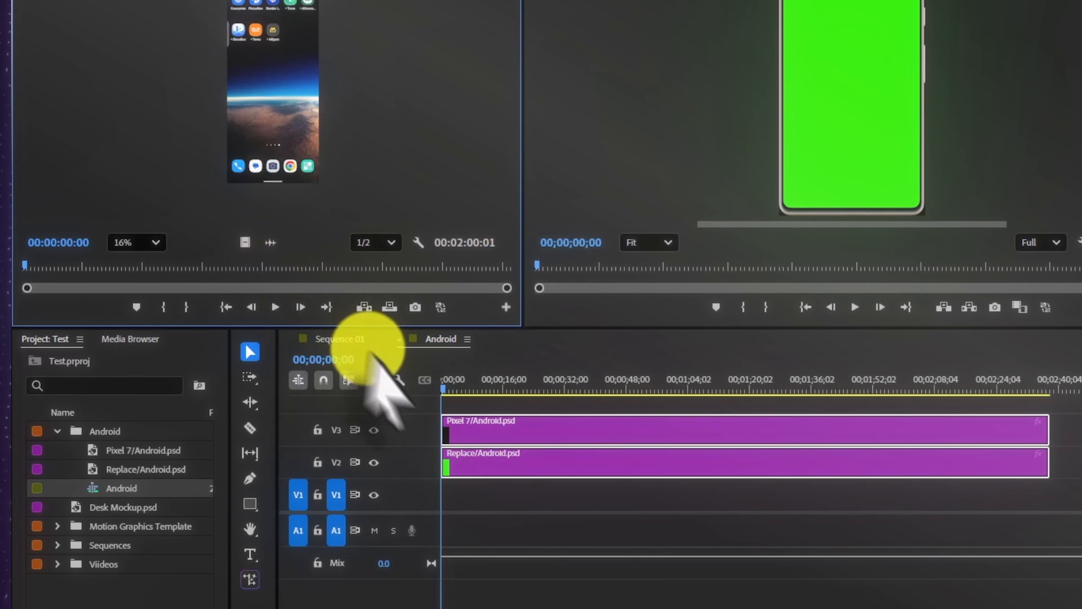
left_click_drag(370, 353, 441, 497)
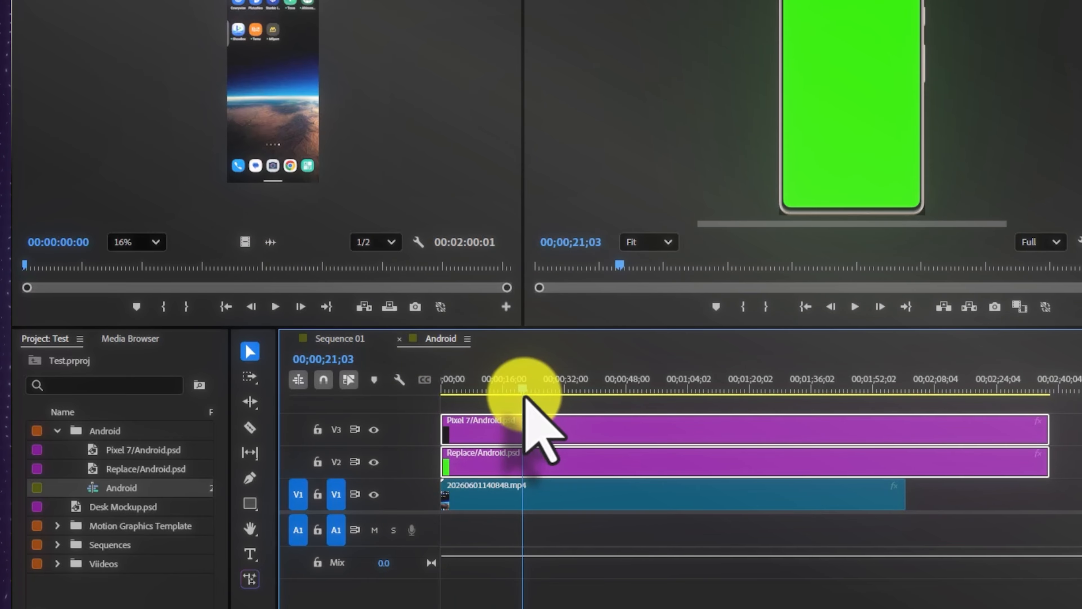
Apply the Track Matte Key effect to the video clip on V1 with the Pixel 7/Android.psd layer as its matte.
left_click(585, 507)
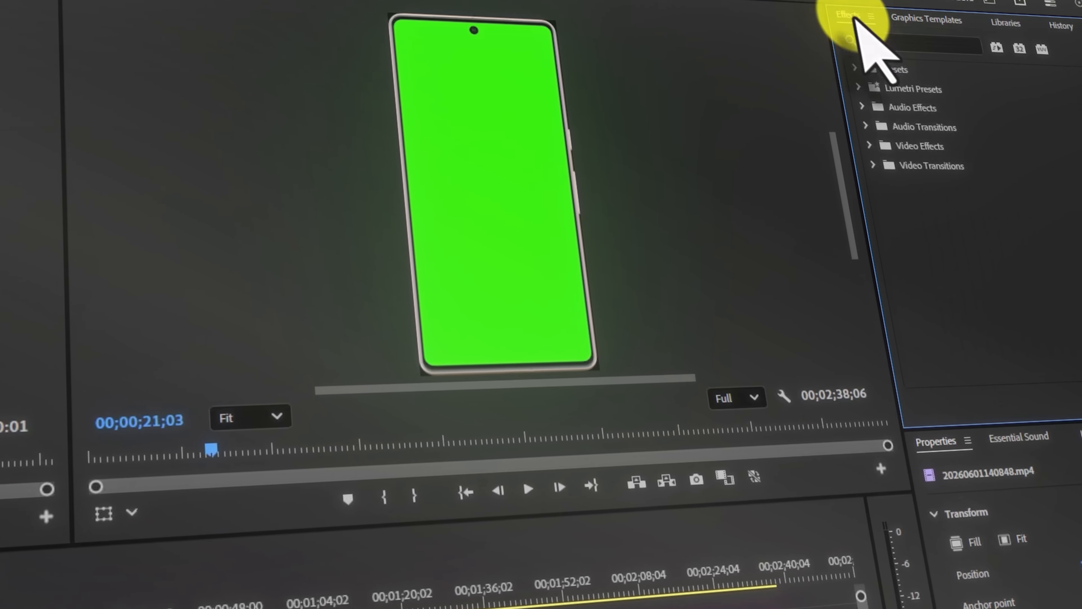
left_click(895, 41)
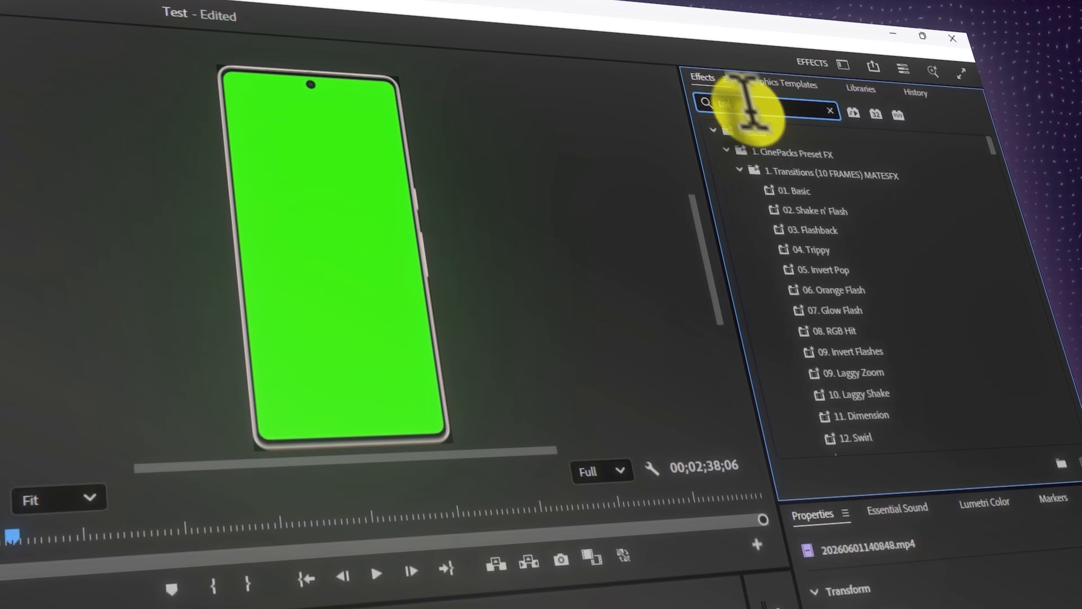
left_click(714, 131)
left_click_drag(837, 255, 412, 477)
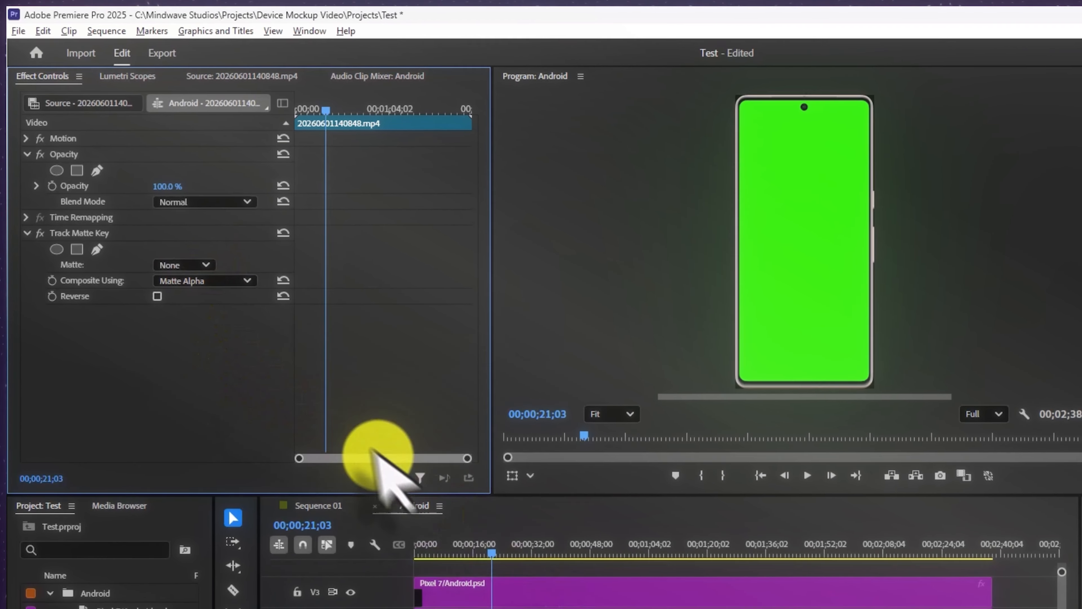
left_click(119, 160)
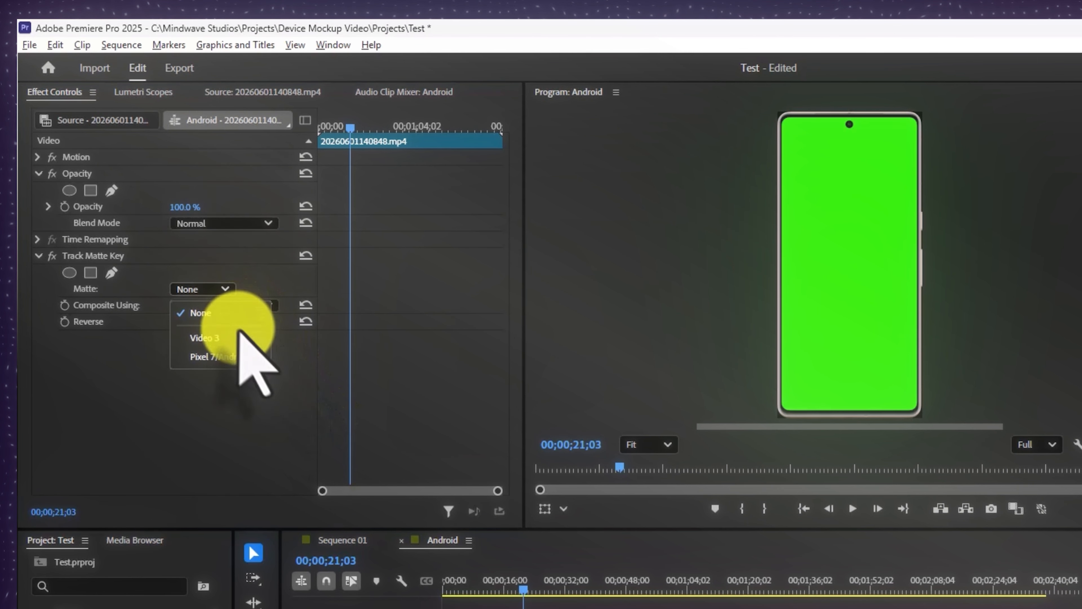
left_click(238, 359)
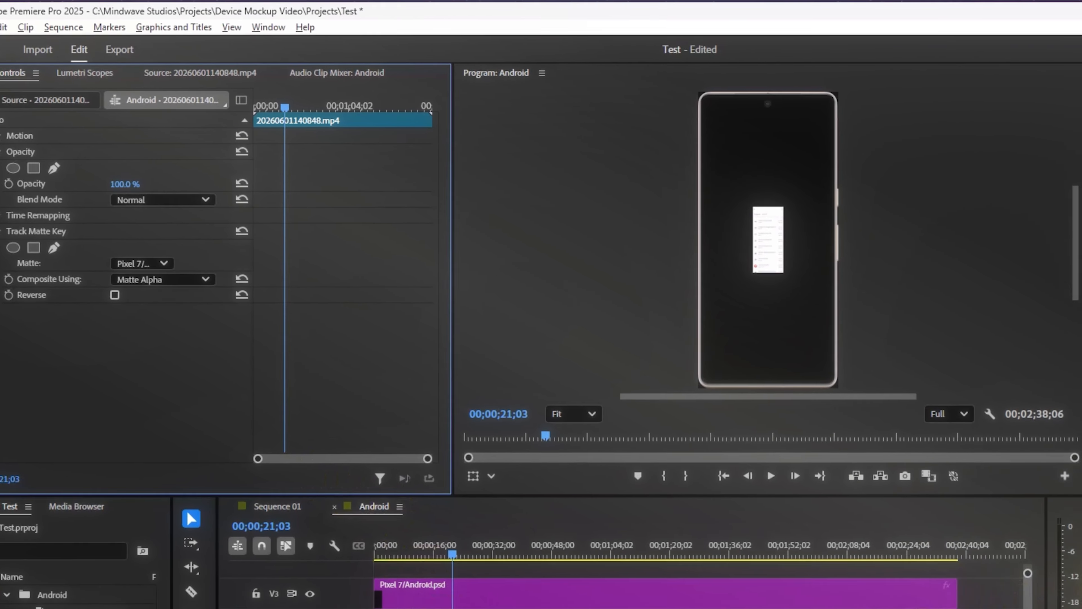
Scale the V1 video clip to fill the frame, check it at another point in time, and return to Sequence 01.
left_click(1020, 502)
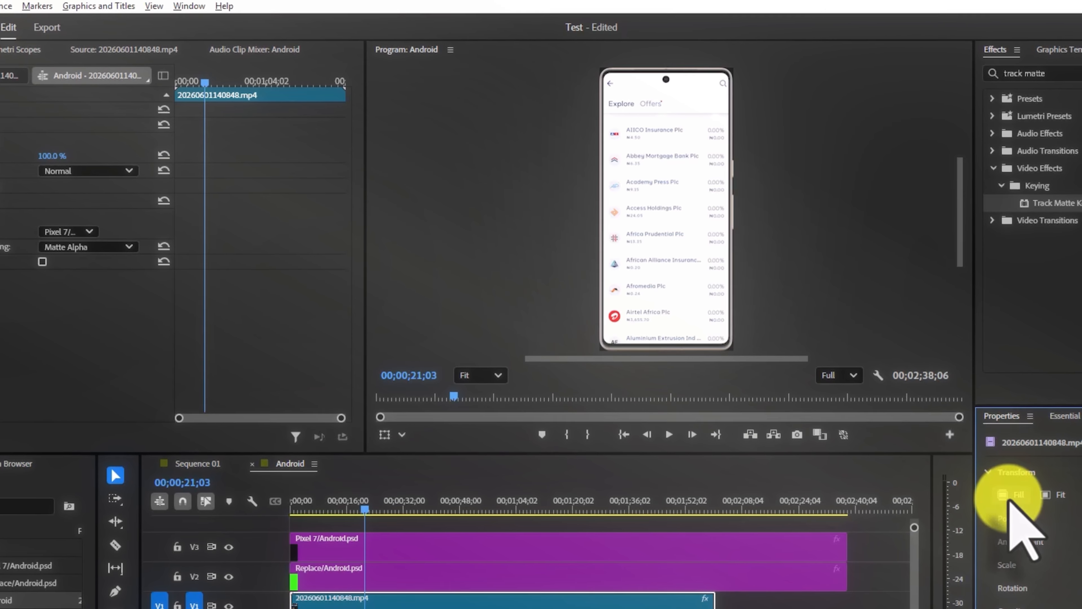
mouse_move(371, 508)
left_mouse_down()
mouse_move(411, 507)
mouse_move(352, 518)
left_mouse_up()
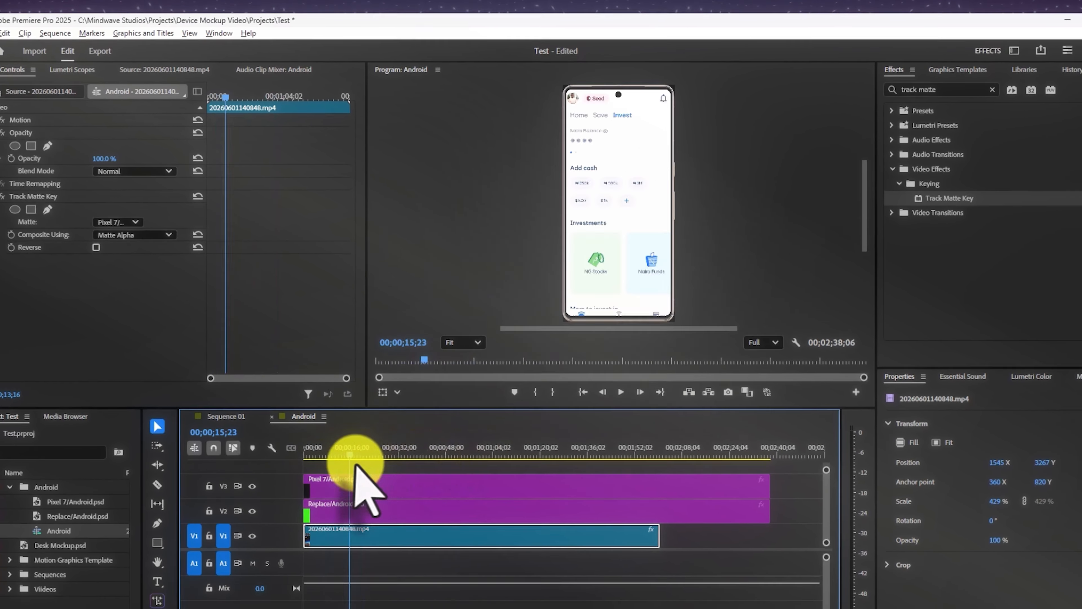
left_click(225, 416)
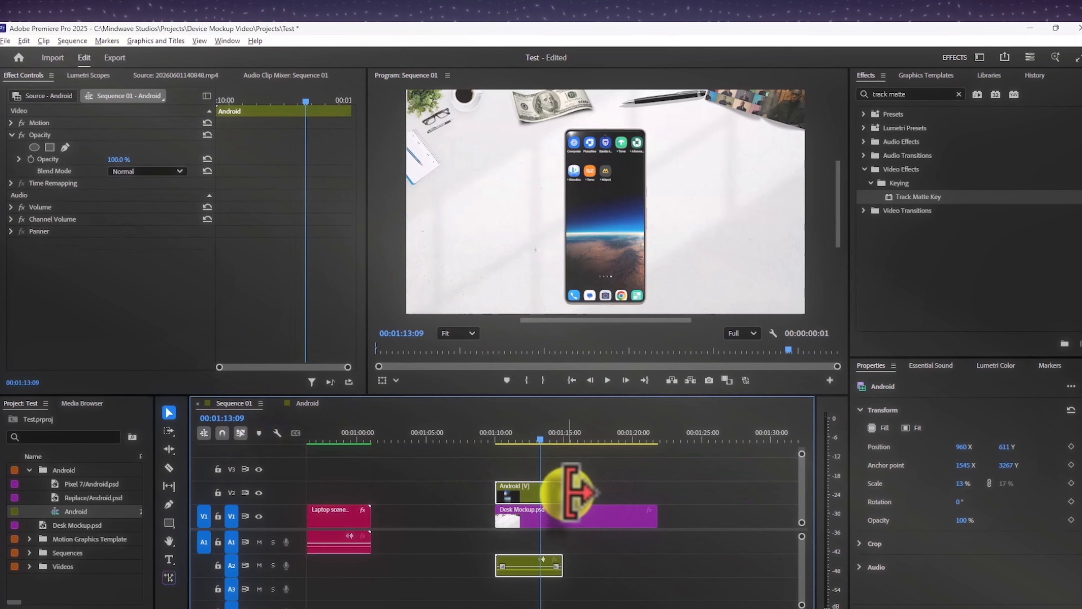
Extend the nested Android clip on V2 and Desk Mockup.psd on V1 past 00:01:30:00, and scrub through the phone footage to check it.
left_click_drag(568, 492, 657, 490)
mouse_move(511, 445)
left_mouse_down()
mouse_move(496, 443)
mouse_move(506, 442)
left_mouse_up()
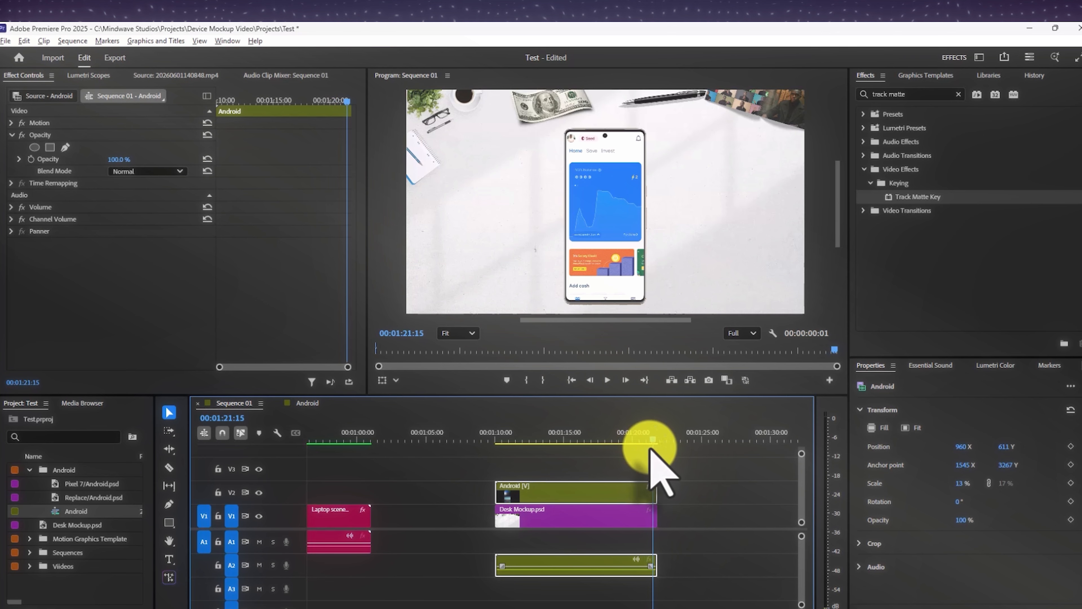
left_click_drag(659, 492, 789, 493)
left_click_drag(763, 520, 782, 515)
left_click(634, 440)
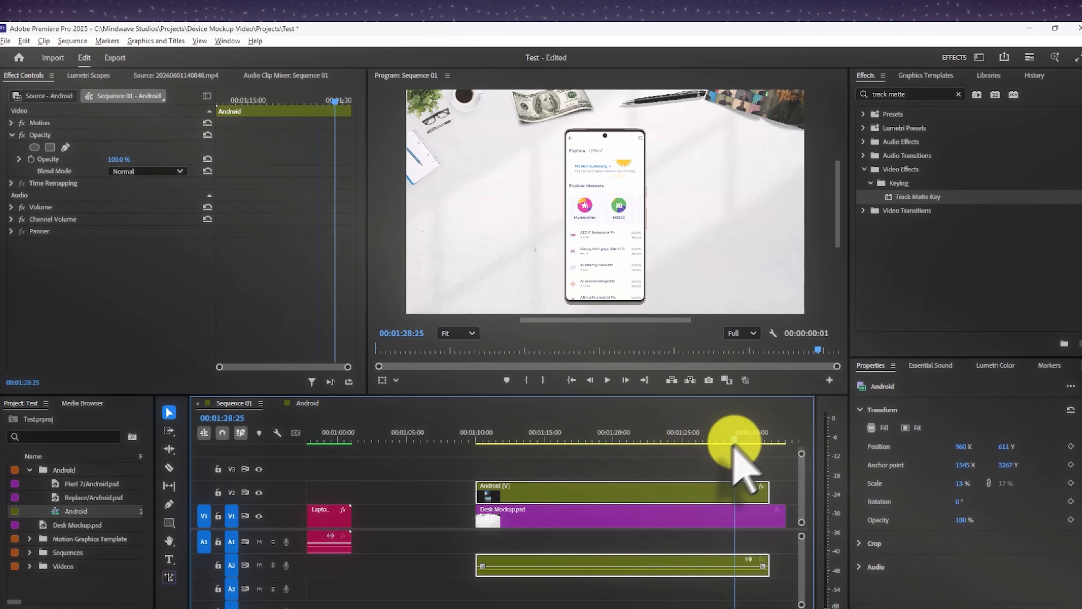
left_click_drag(740, 448, 615, 452)
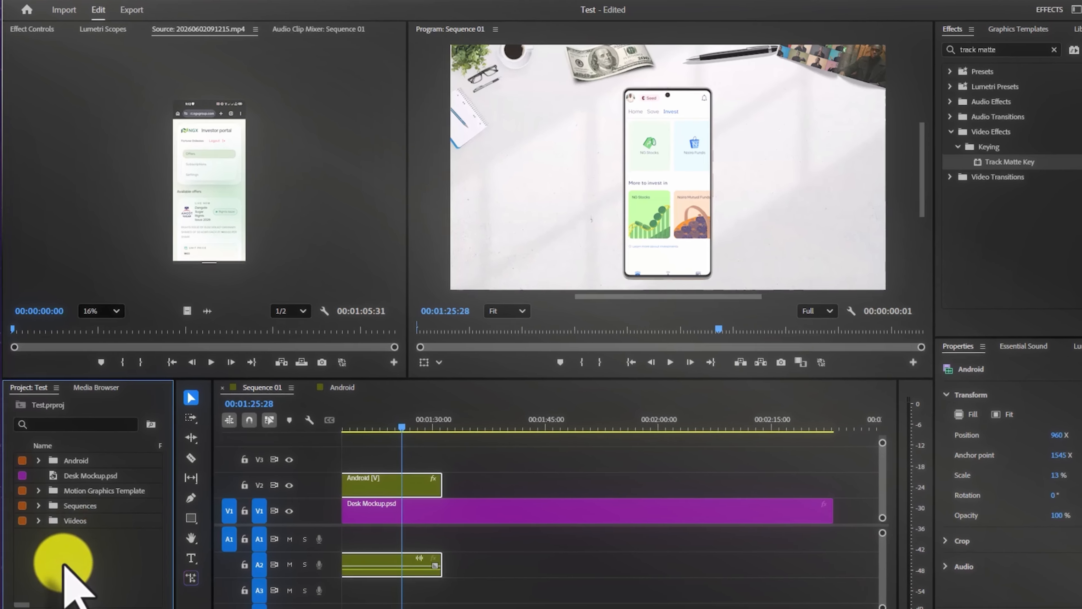
Choose the IPhone Photoshop file from Desktop > Device Mockups > MindWave IPhone for import into the project and open its Import As choices.
right_click(64, 564)
left_click(113, 407)
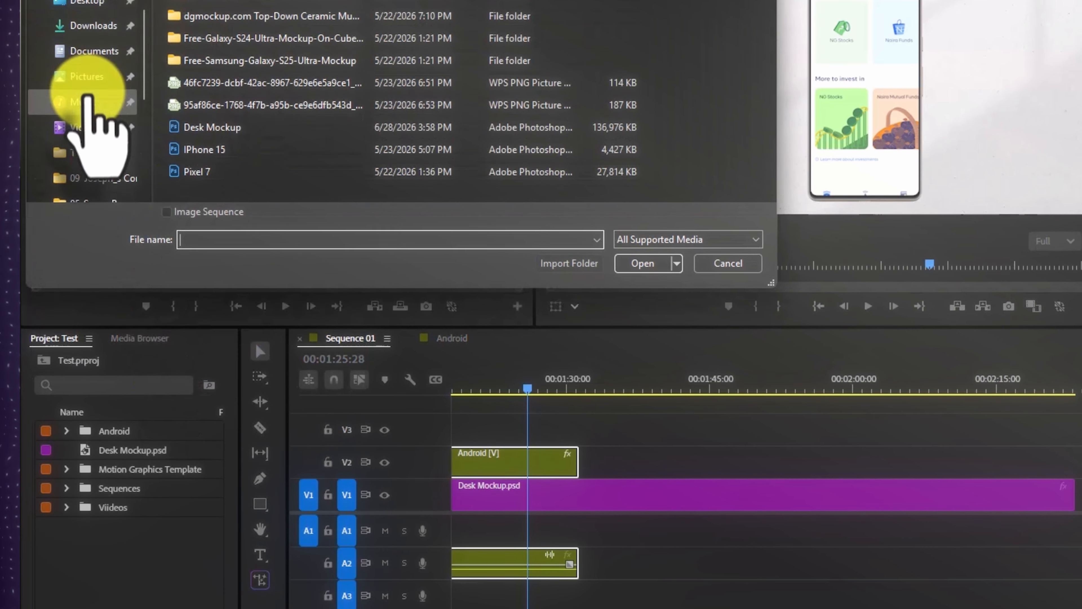
left_click(47, 3)
double_click(228, 23)
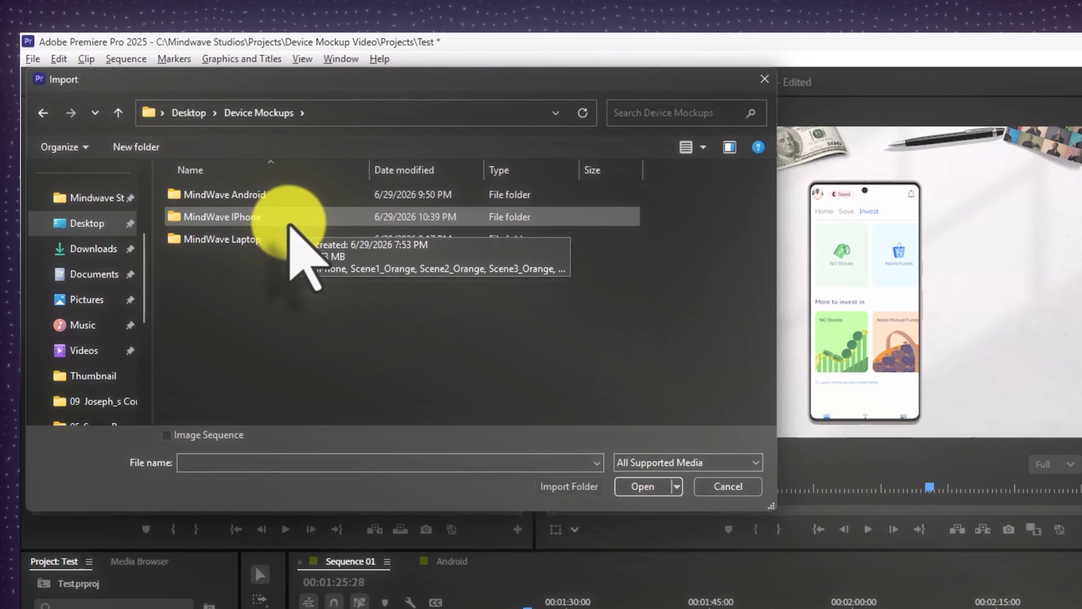
double_click(270, 187)
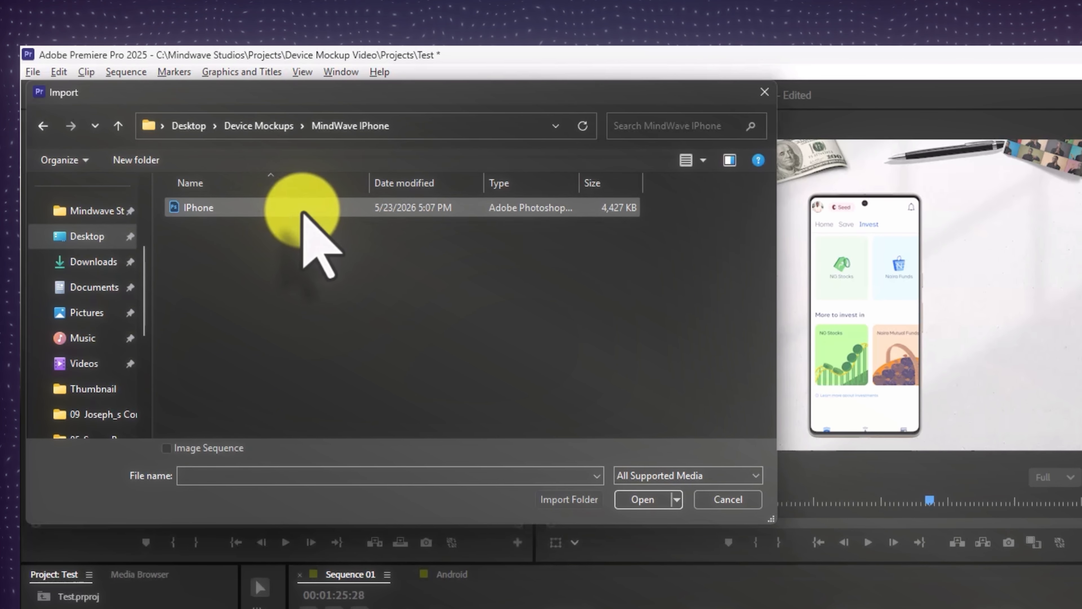
left_click(643, 499)
left_click(780, 430)
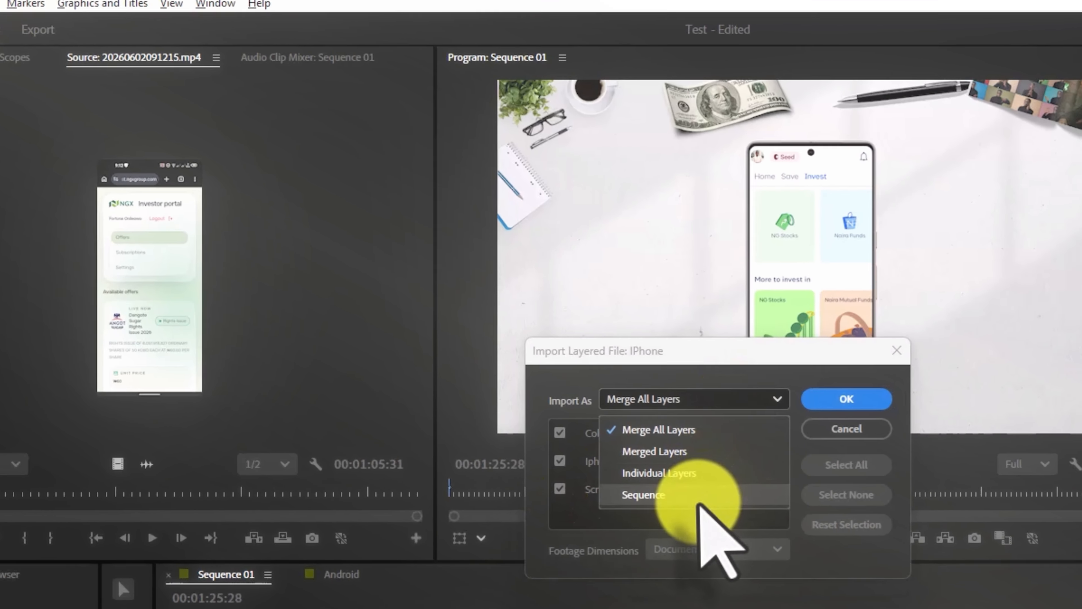